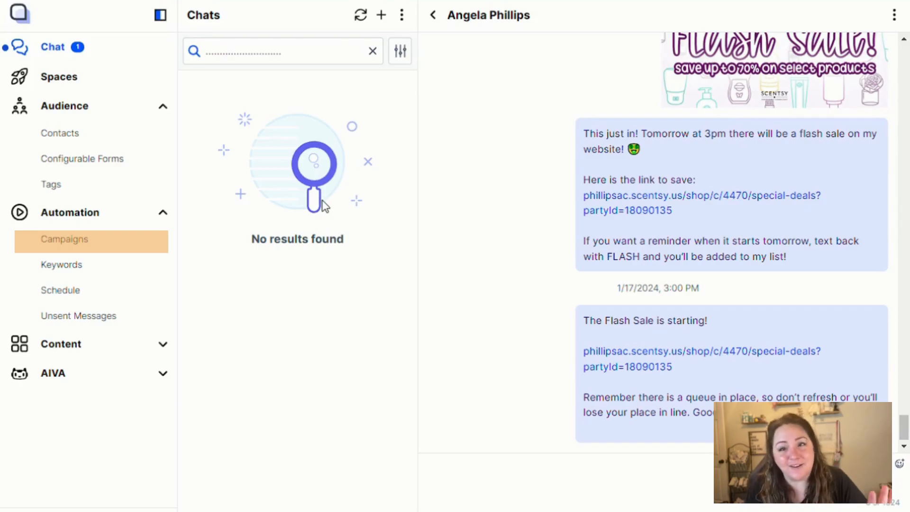
Step: Create a new campaign named TEST with the Calendar campaign type
left_click(64, 247)
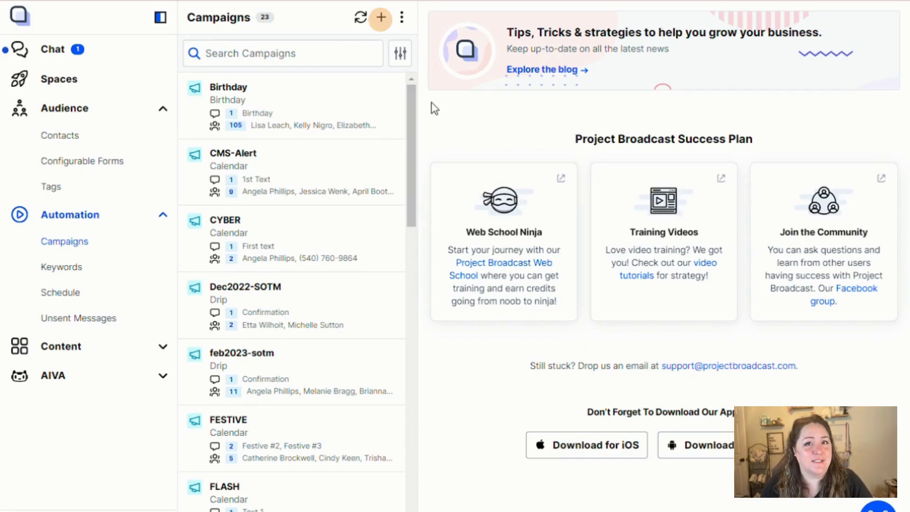
left_click(382, 17)
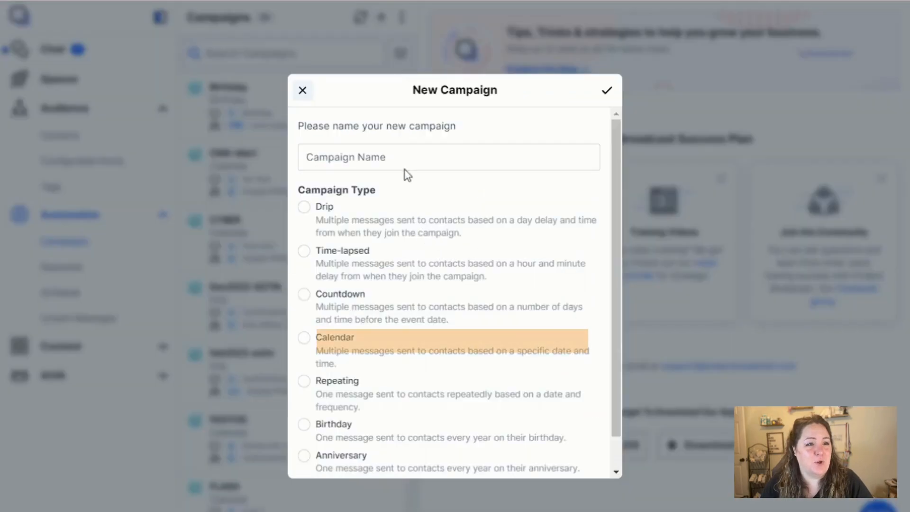
left_click(383, 162)
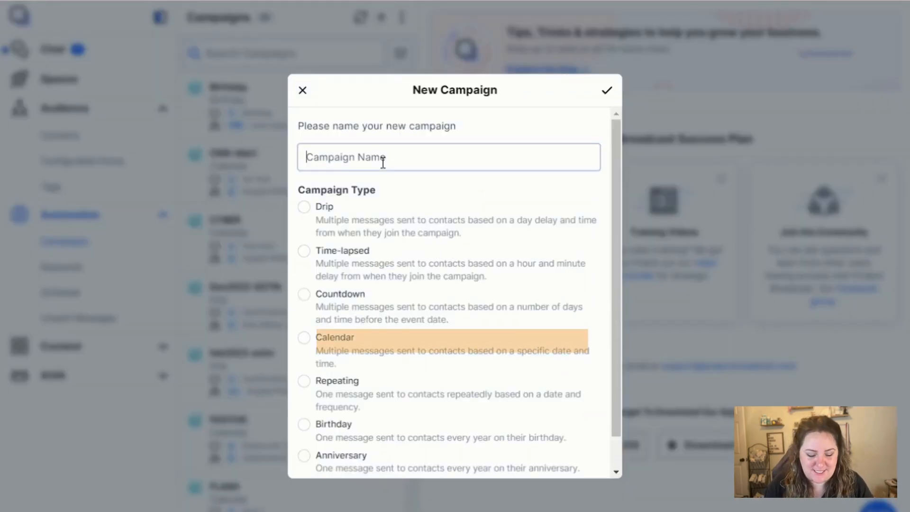
type("TEST")
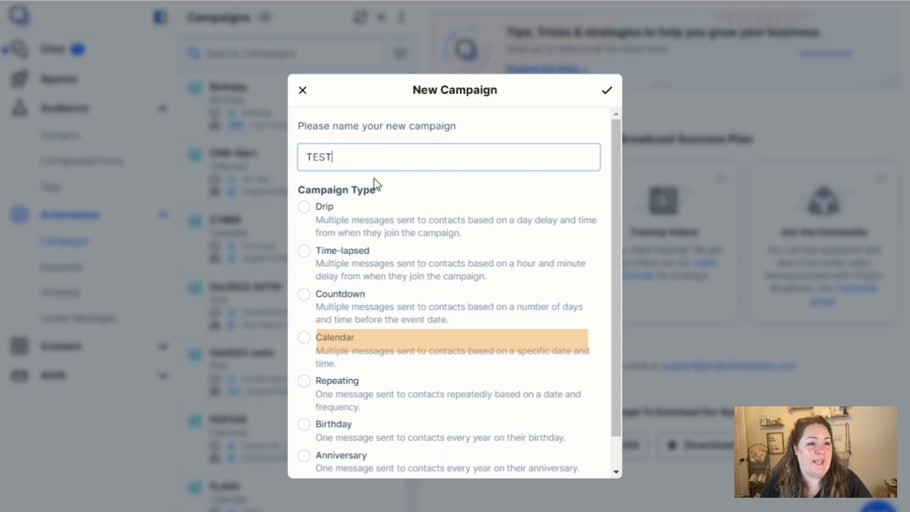
left_click(304, 339)
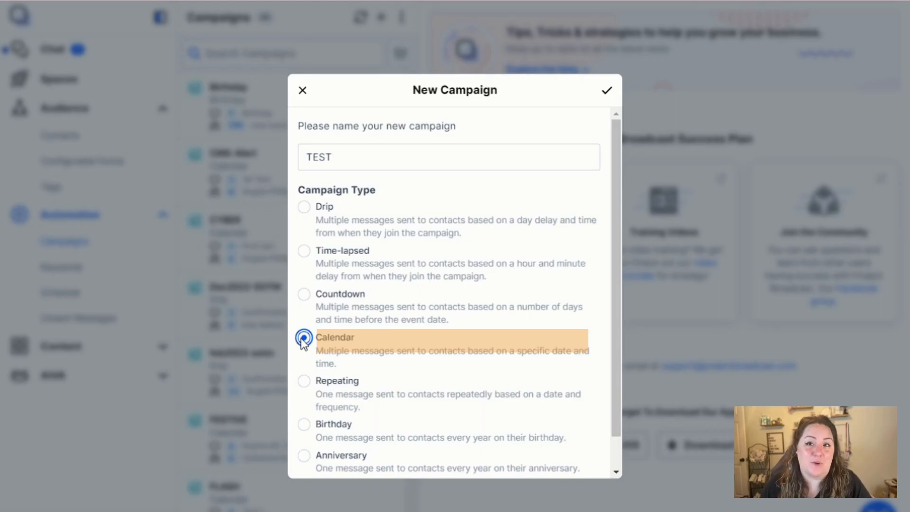
left_click(607, 91)
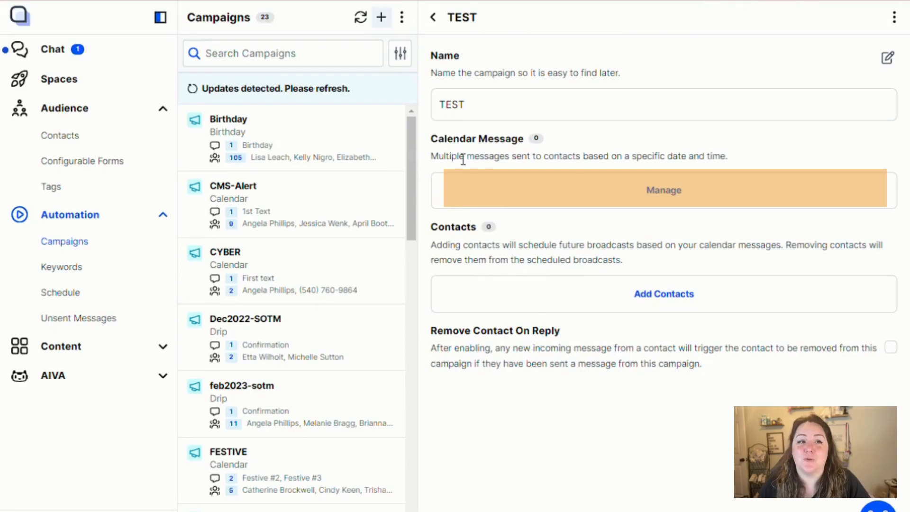
Step: Start a new calendar message in the TEST campaign and name it Message 1
left_click(664, 201)
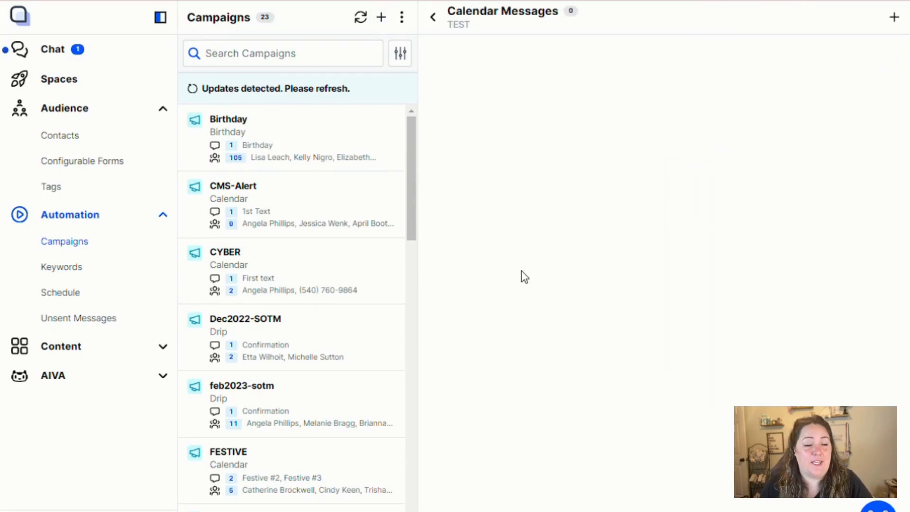
left_click(896, 18)
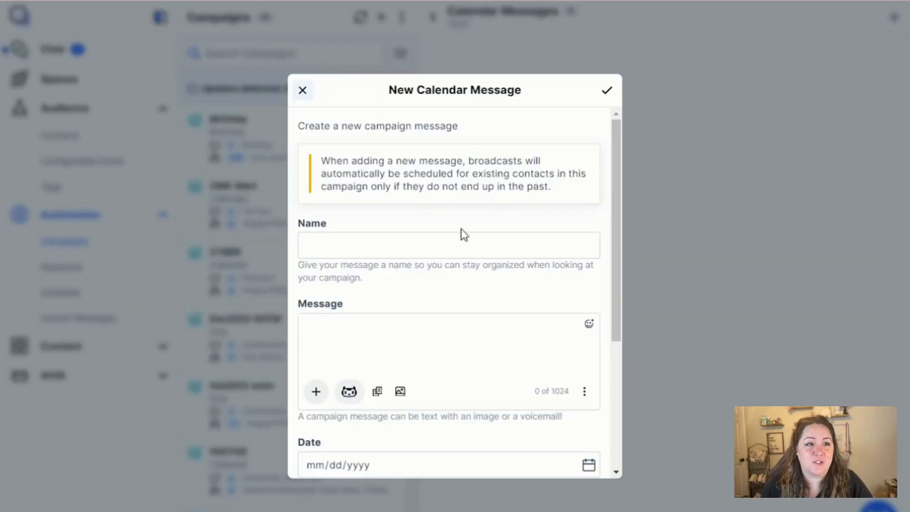
left_click(357, 248)
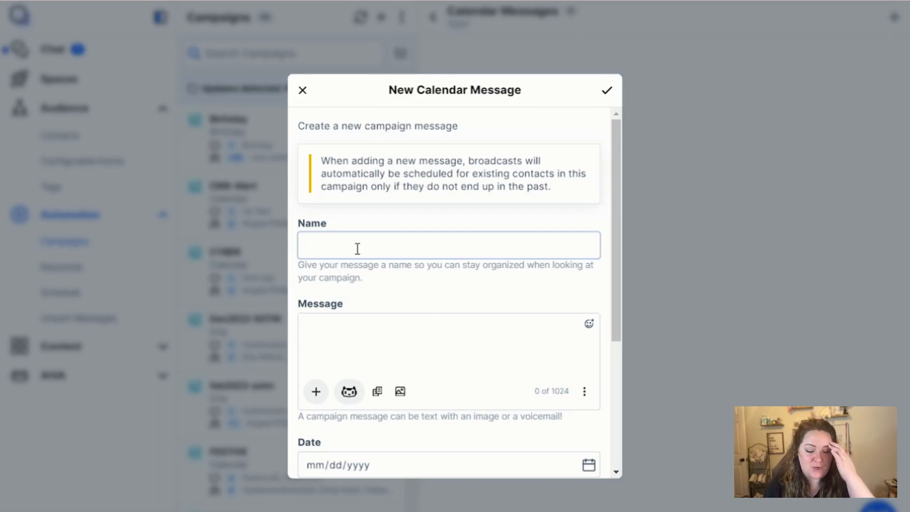
type("Message 1")
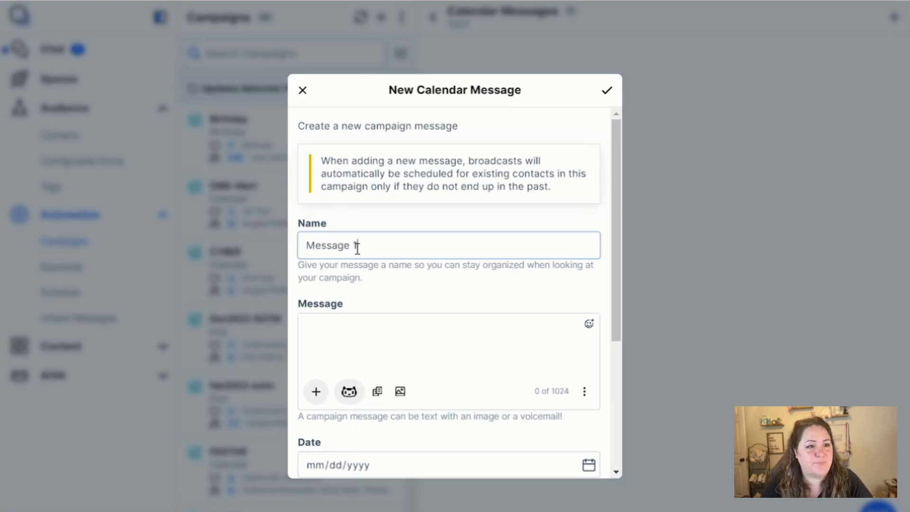
Step: Write the message text "The flash sale is starting!" followed by a separate placeholder line "-- add the link here --"
left_click(396, 356)
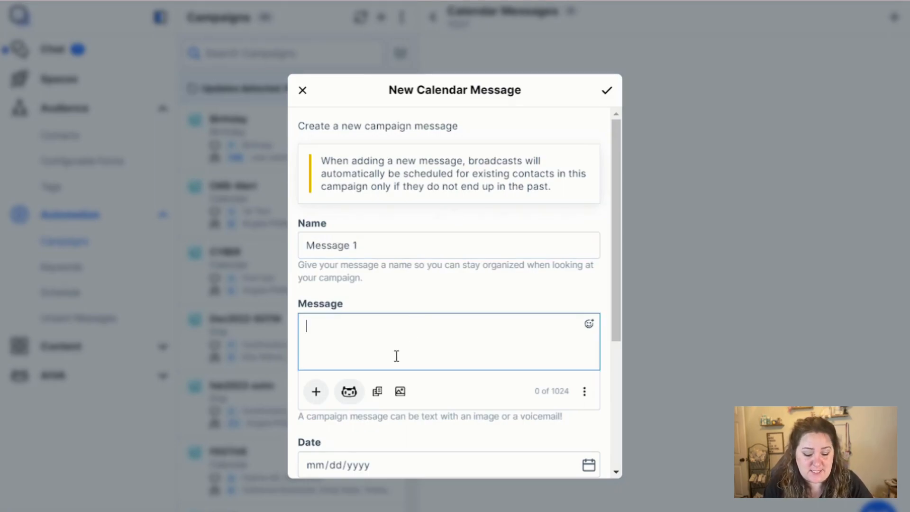
type("t")
key("BackSpace")
type("The")
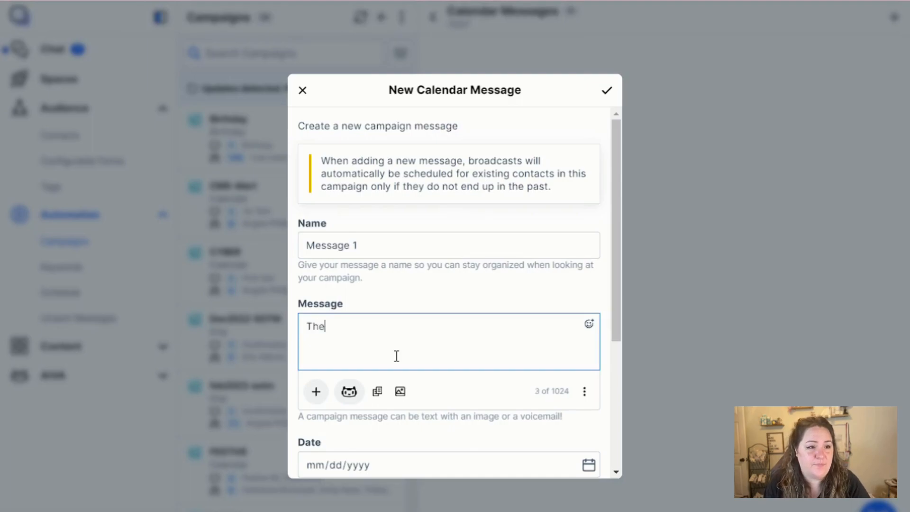
type(" flash sale is st")
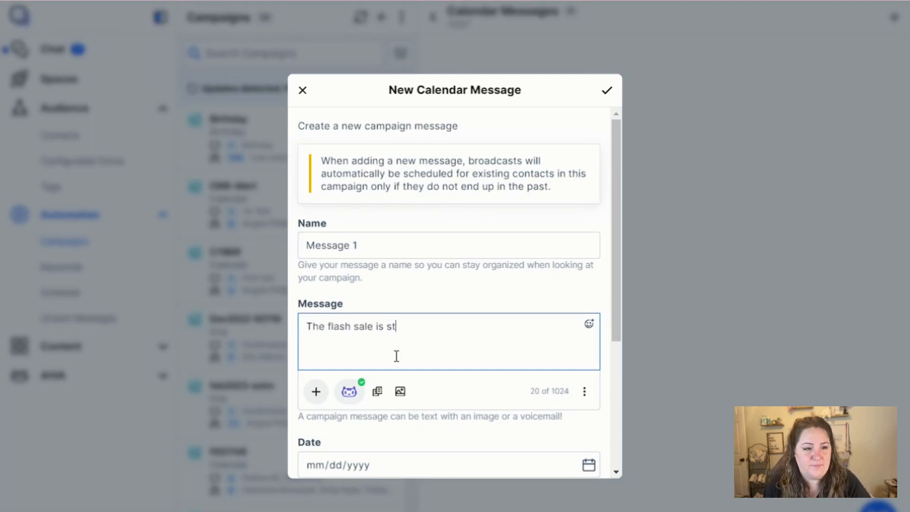
type("arting!")
key("Return")
type("-- add the link here --")
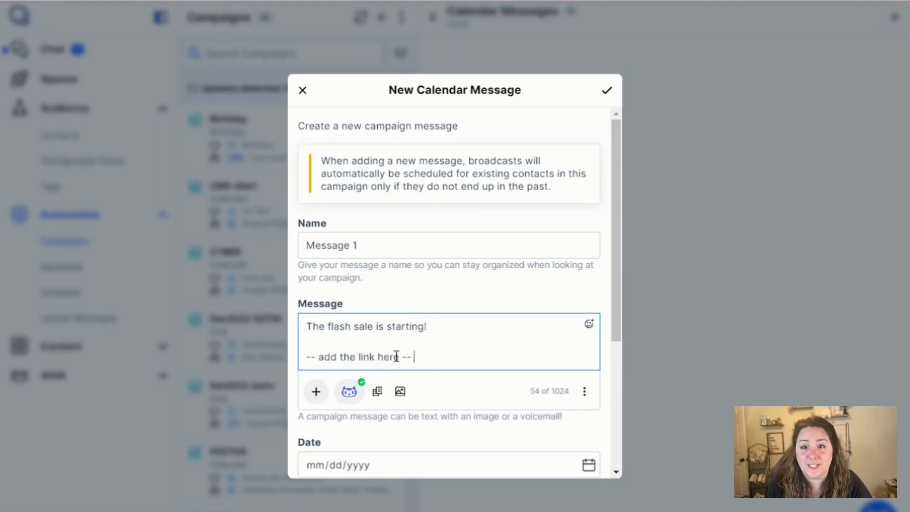
key("Return")
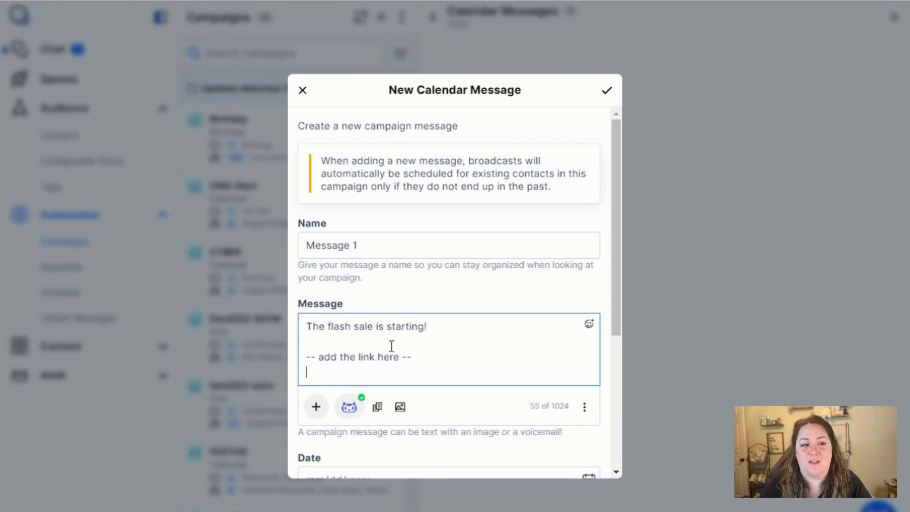
Step: Set the calendar message to send on 01/23/2024 at 01:00 PM and save it
scroll(392, 346, "down", 3)
left_click(589, 339)
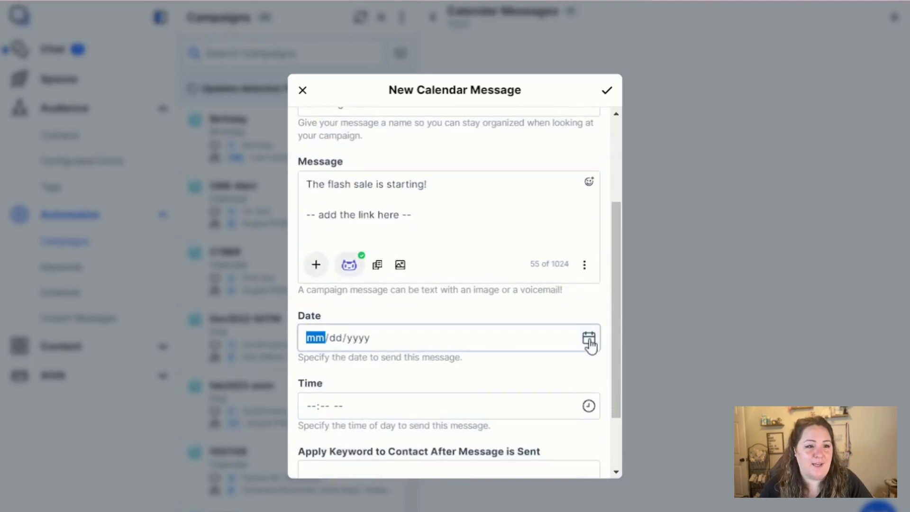
type("01232024")
left_click(411, 413)
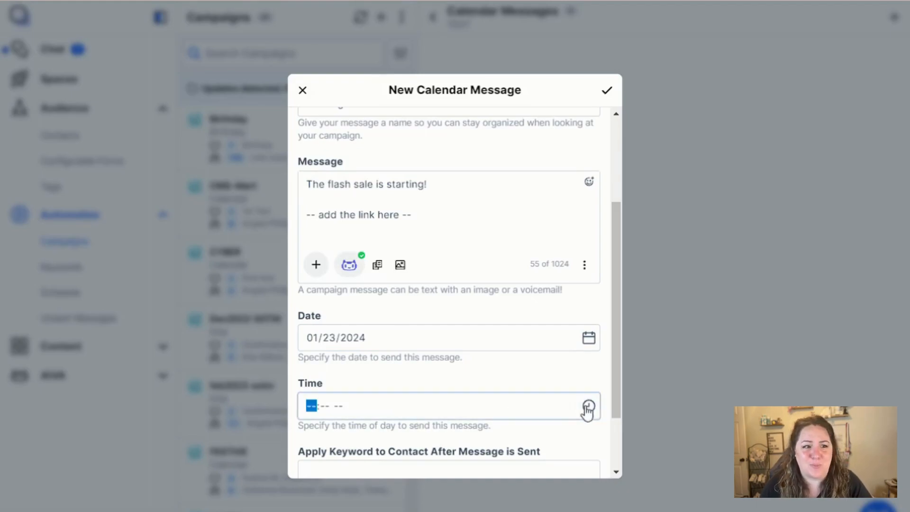
left_click(343, 465)
left_click(361, 466)
left_click(406, 379)
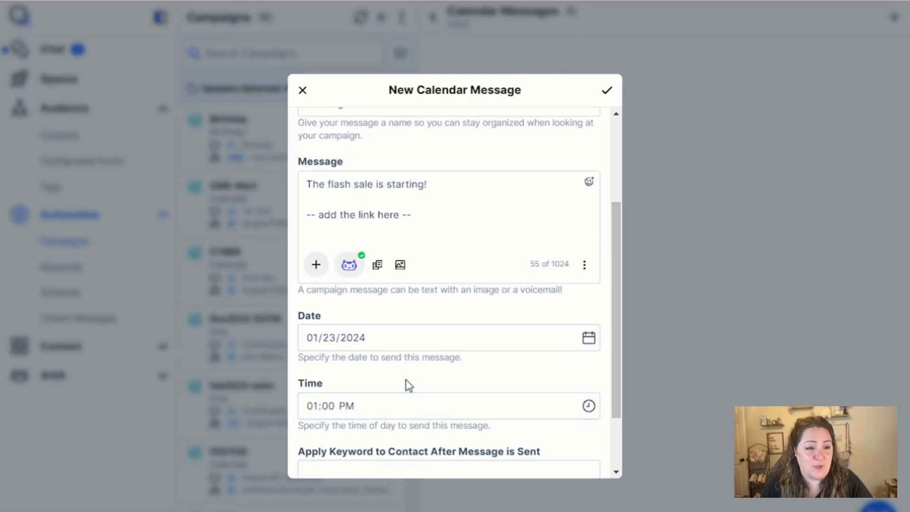
left_click(405, 380)
scroll(407, 379, "down", 2)
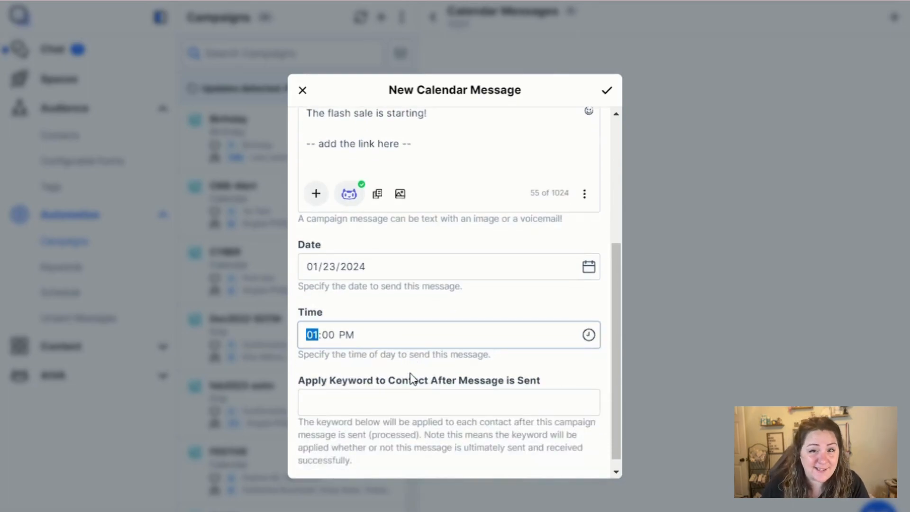
scroll(380, 417, "down", 1)
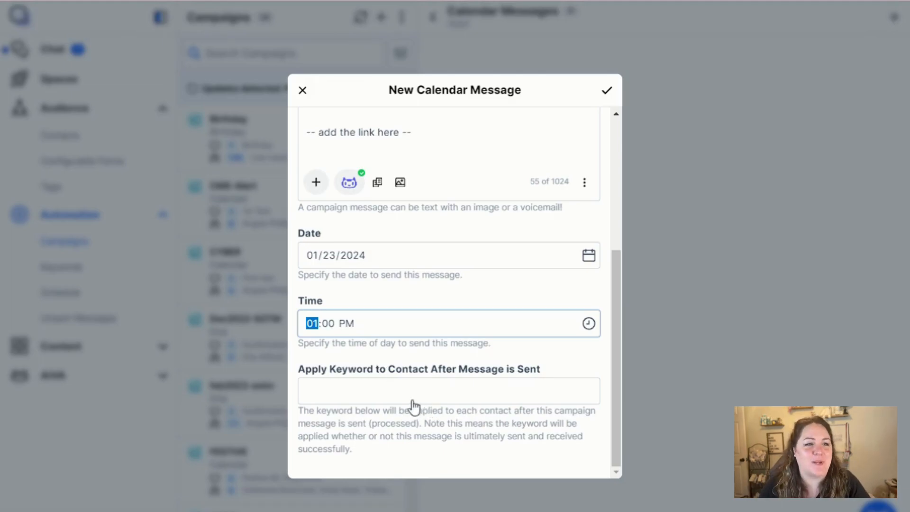
scroll(526, 404, "up", 5)
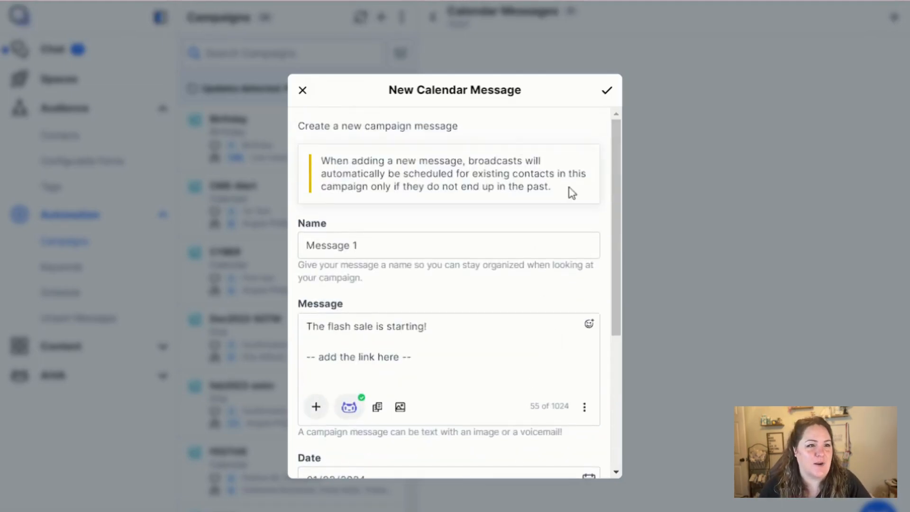
left_click(608, 93)
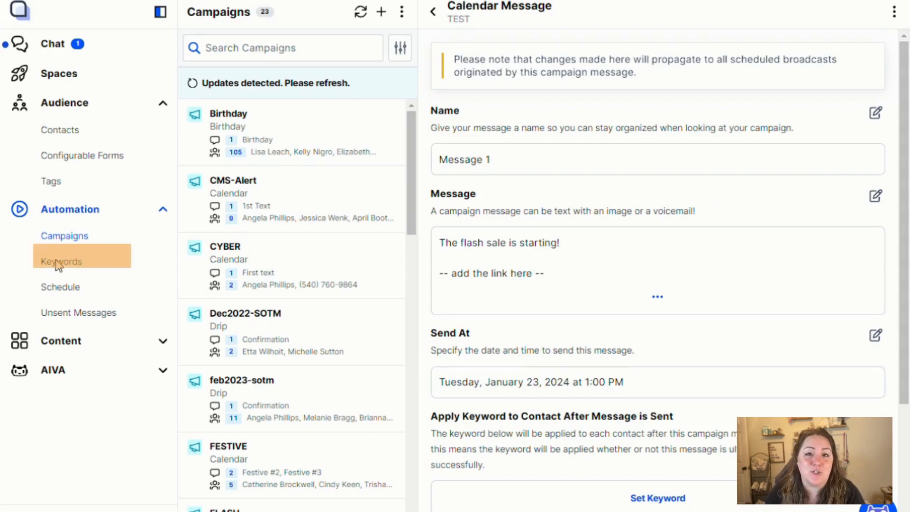
Step: Create a new automation keyword named TEST
left_click(335, 238)
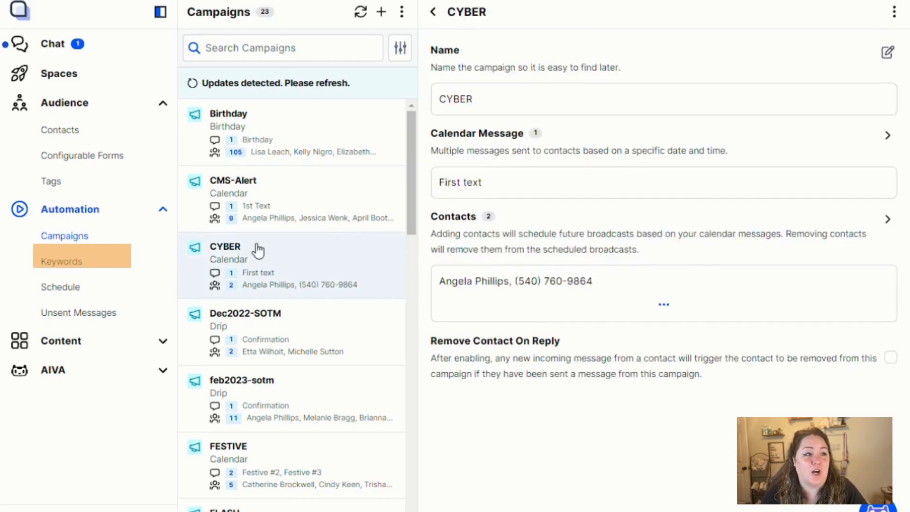
left_click(99, 268)
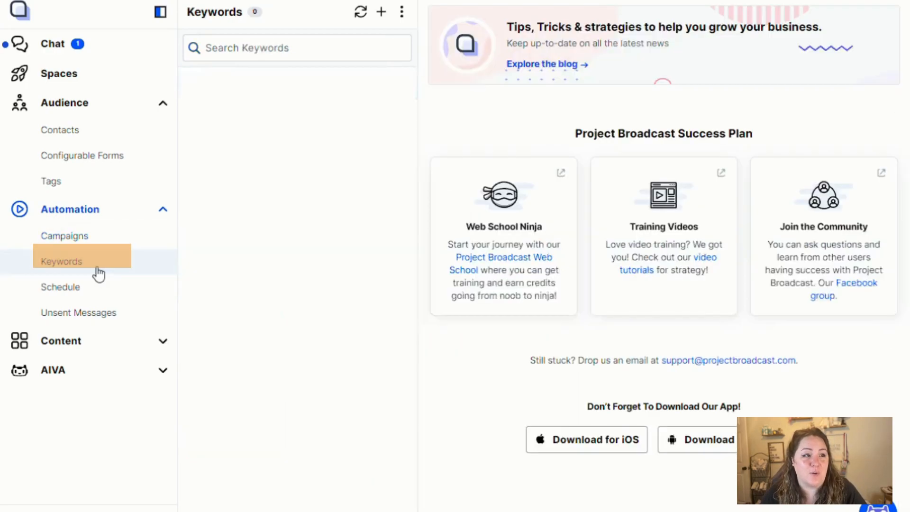
left_click(383, 14)
type("TEST")
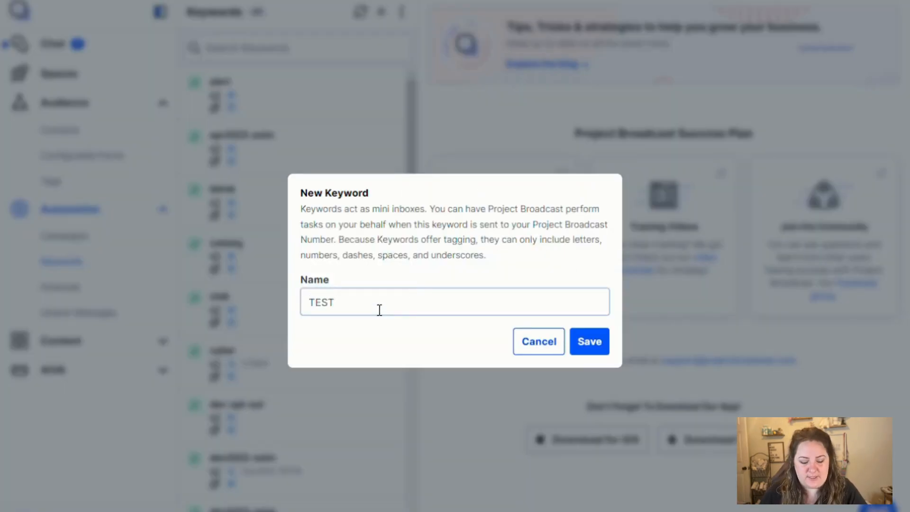
left_click(590, 341)
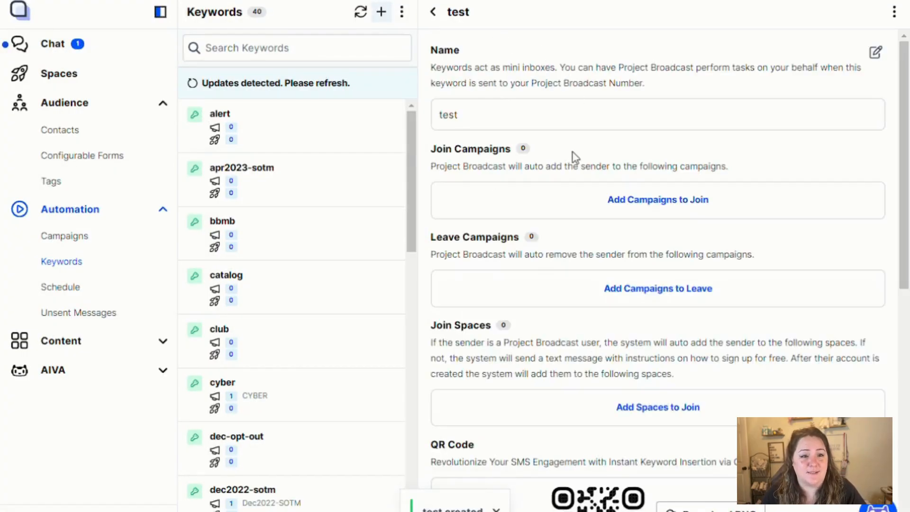
Step: Add the TEST calendar campaign to the campaigns that senders of the new keyword join
left_click(626, 204)
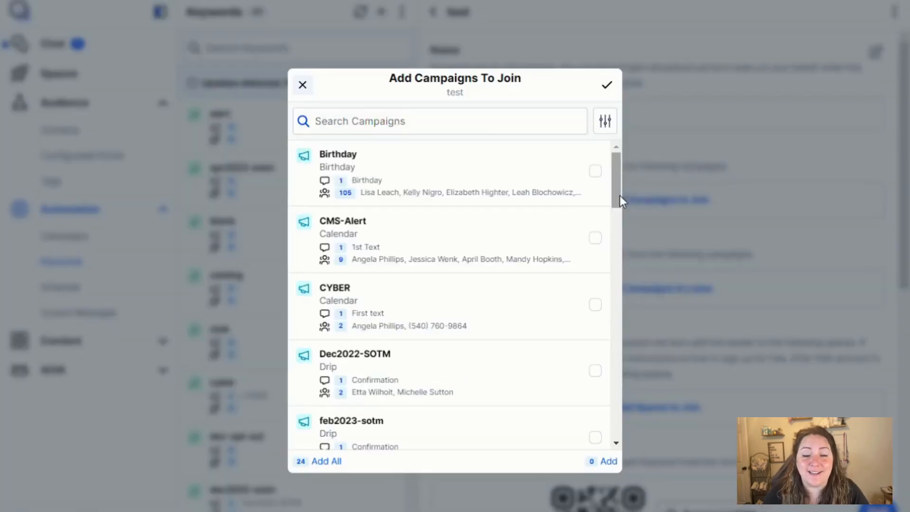
left_click(441, 126)
type("TEST")
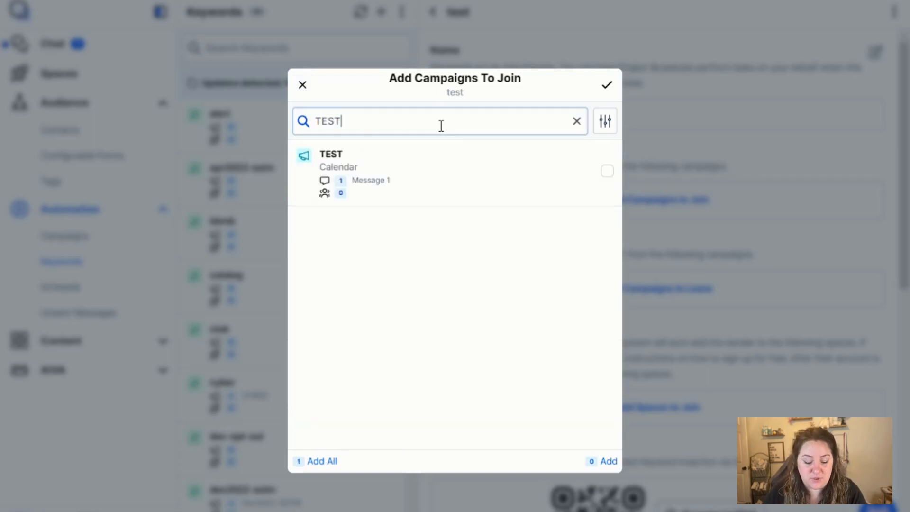
left_click(412, 155)
left_click(607, 86)
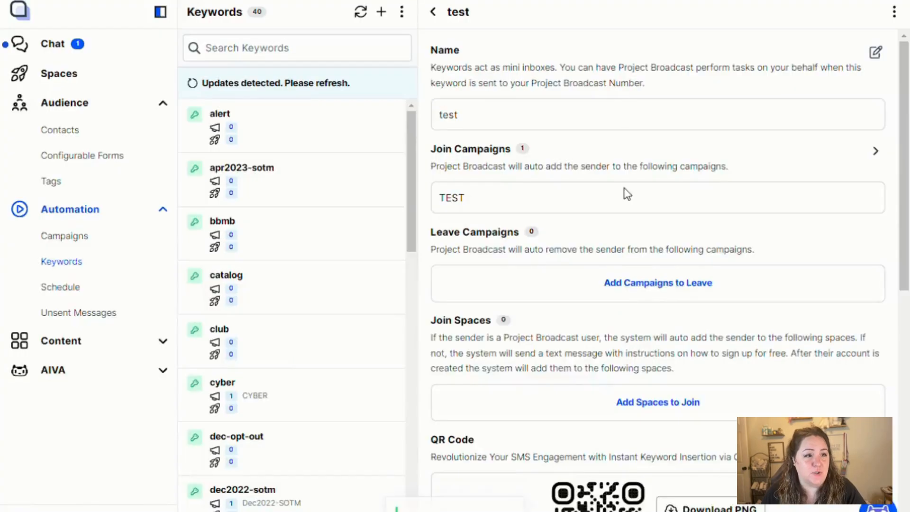
Step: Set the keyword's reply message to "You have been added to the reminder list"
scroll(584, 190, "down", 10)
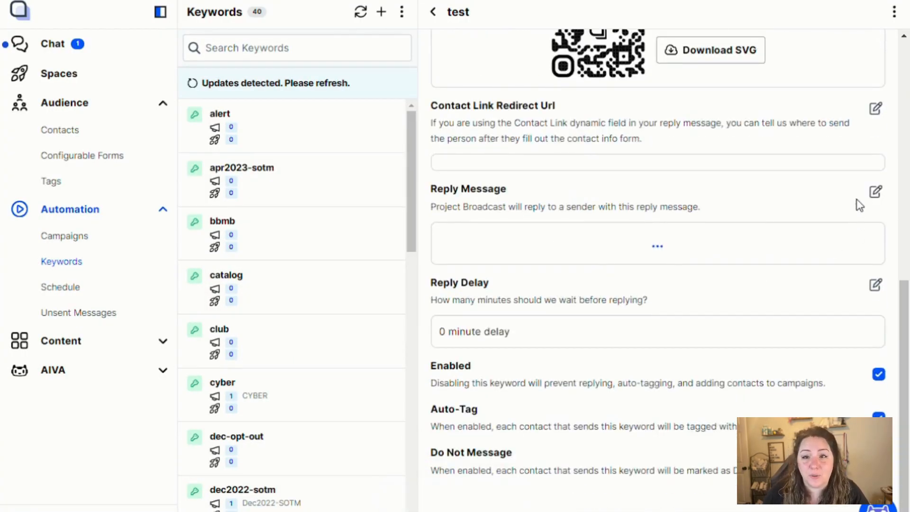
left_click(876, 192)
left_click(387, 283)
type("You have been adde")
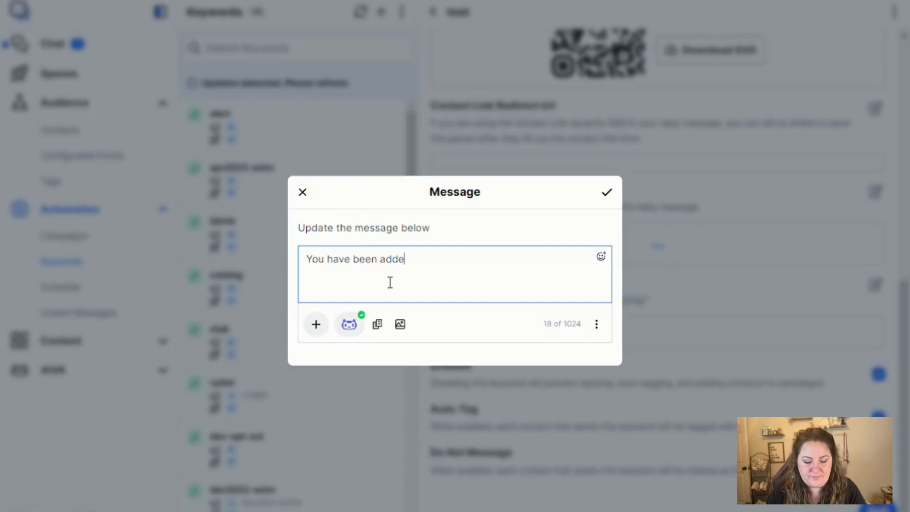
type("d to ther")
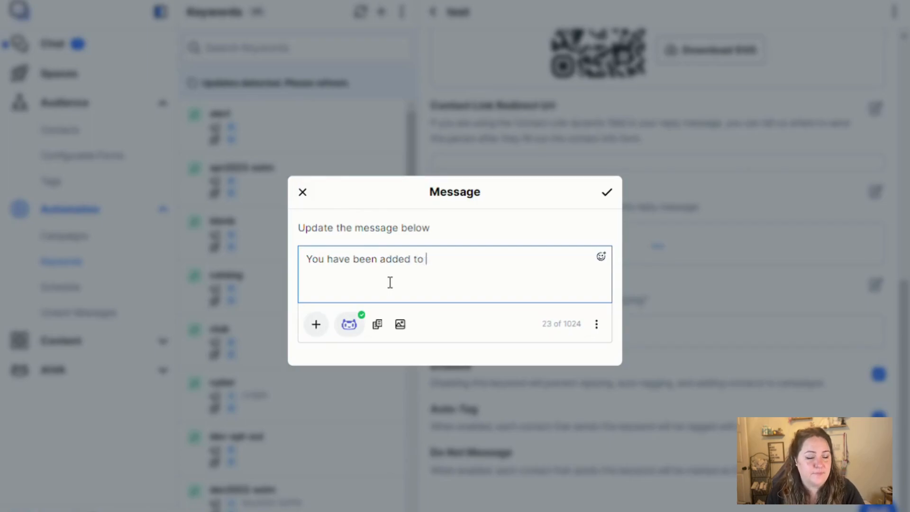
key("BackSpace")
key("BackSpace")
type("reminder list")
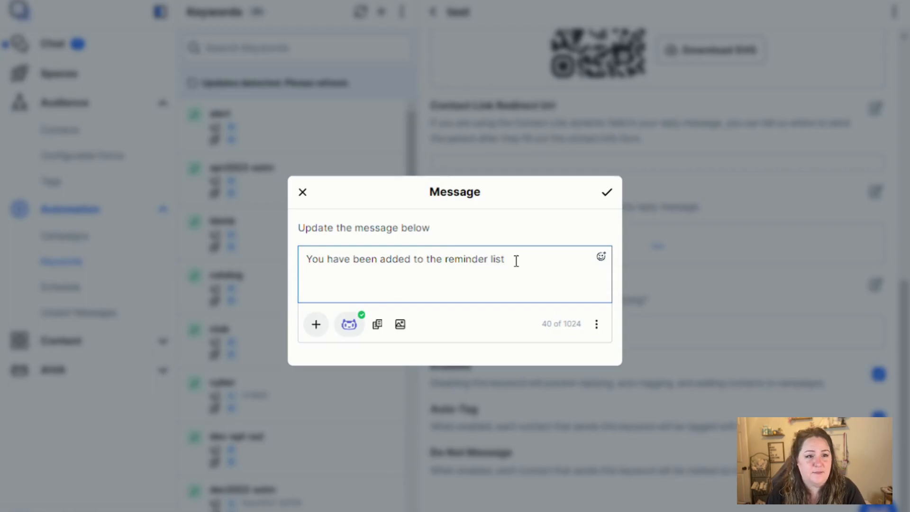
left_click(607, 193)
scroll(591, 290, "down", 1)
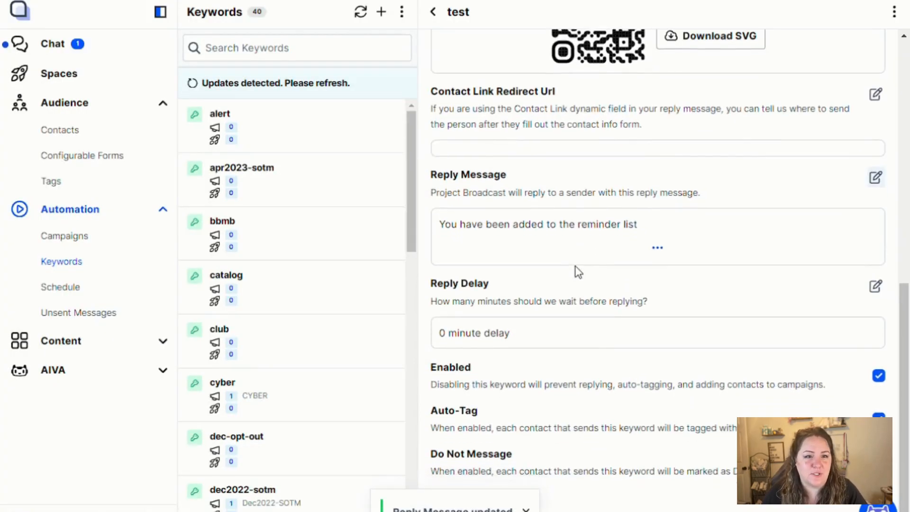
scroll(577, 271, "up", 8)
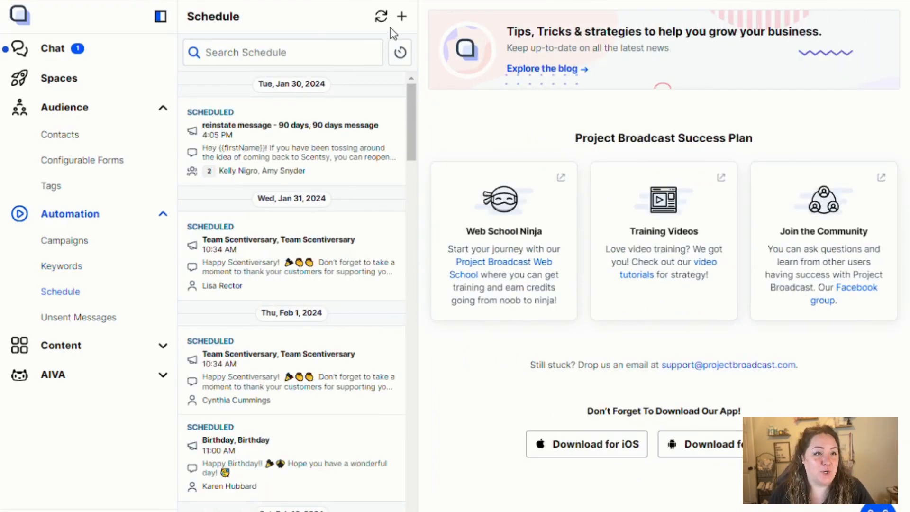
Step: Create a new scheduled broadcast and begin its message with "THIS JUST IN! A flash sale TOMORROW!"
left_click(401, 19)
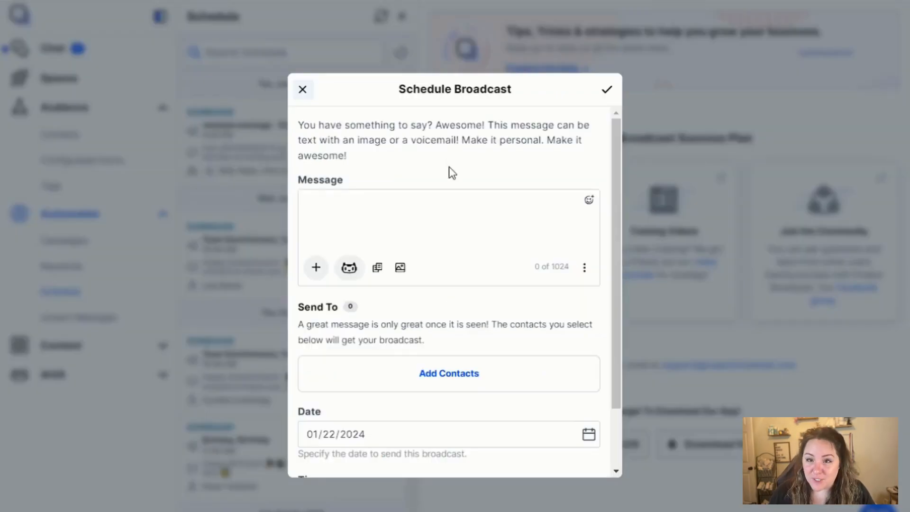
left_click(407, 210)
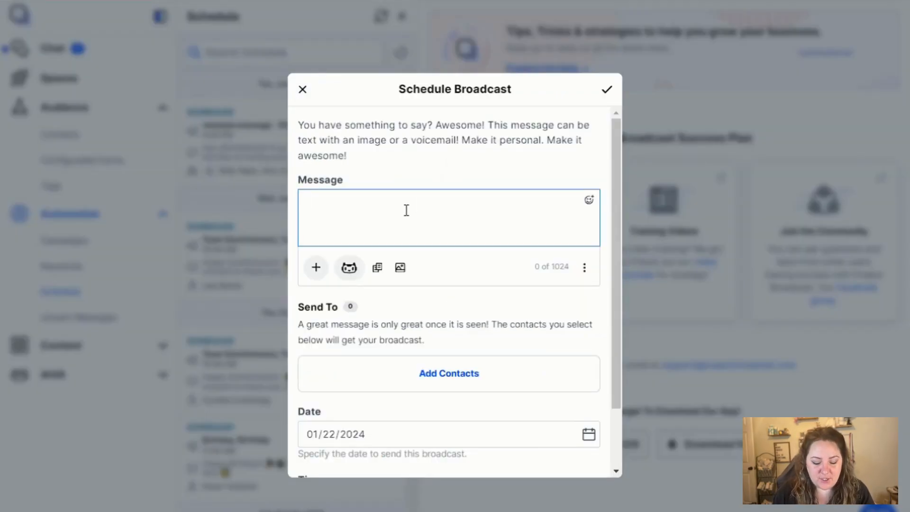
type("Fla")
key("BackSpace")
key("BackSpace")
key("BackSpace")
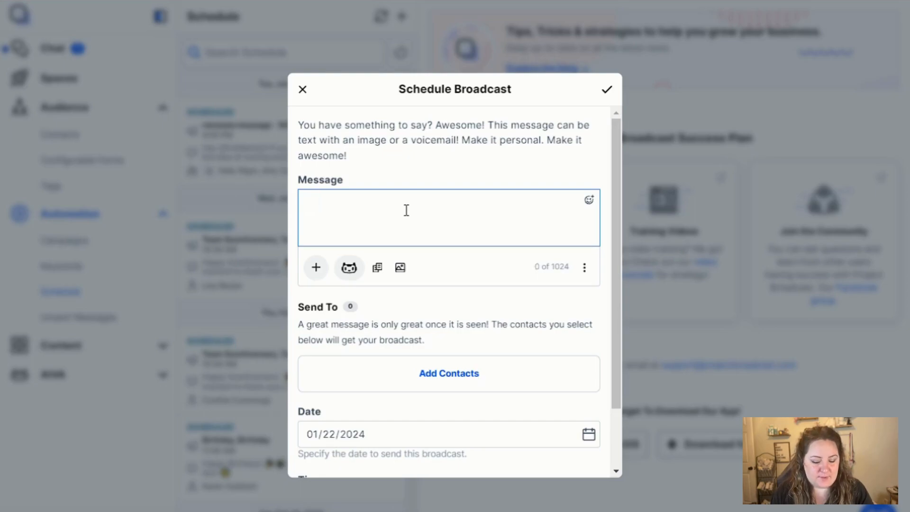
type("THIS JUST IN")
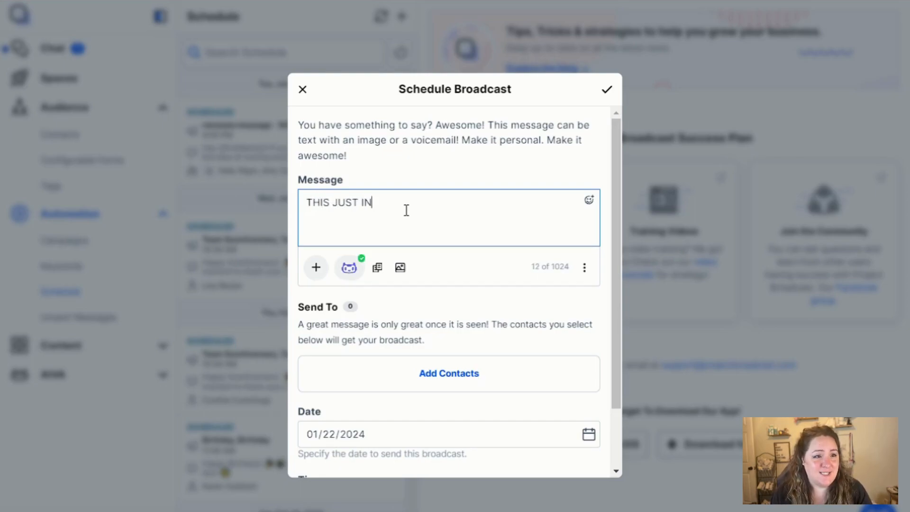
type("! A flash sale ")
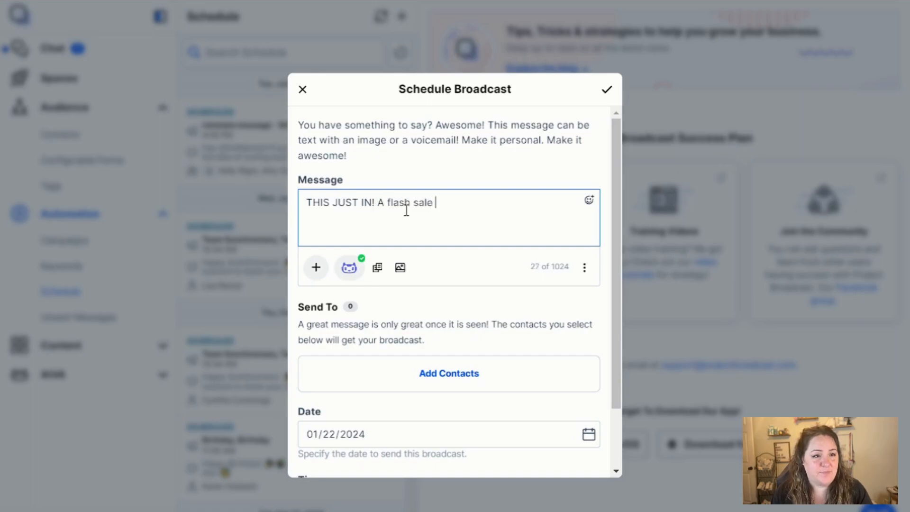
type("TOMORROW!")
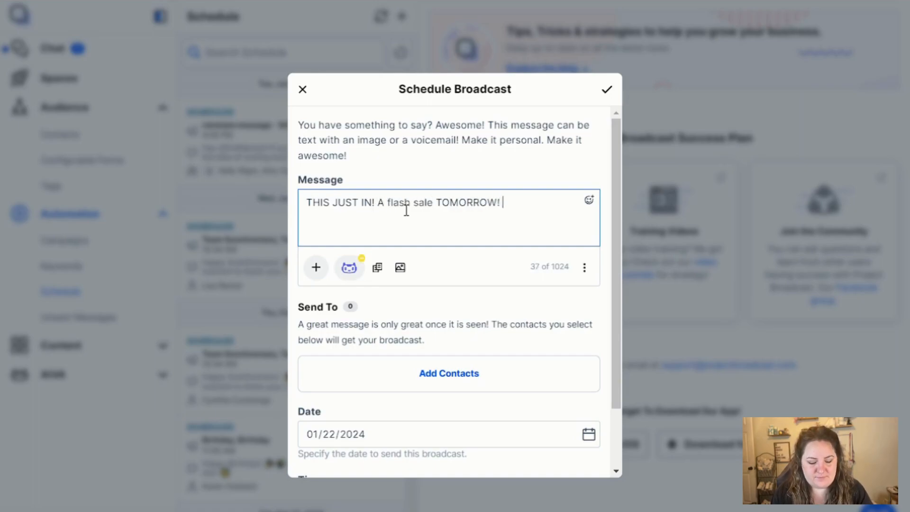
Step: Below the broadcast's opening line, add the separate paragraphs "-- add link here ---" and "tomorrow, 24 hours only, at 1pm"
key("Return")
key("Return")
type("-- add link ")
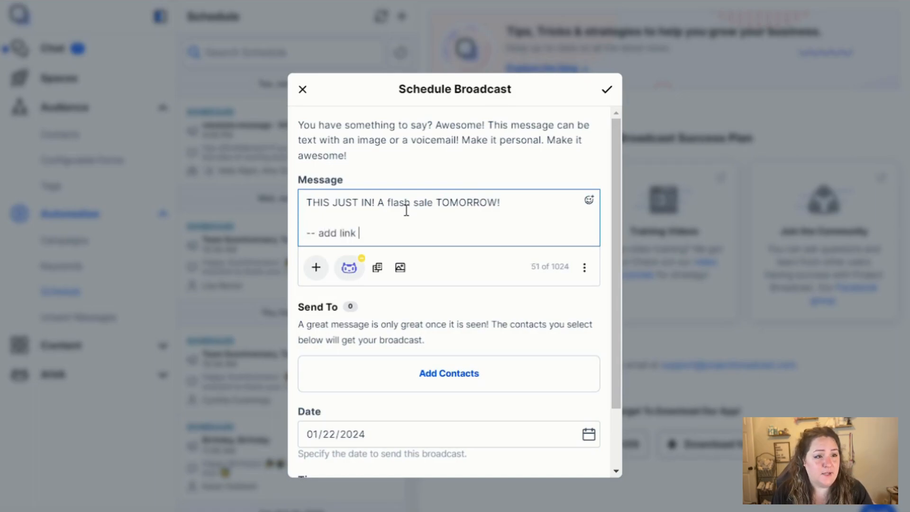
type("here ---")
key("Return")
key("Return")
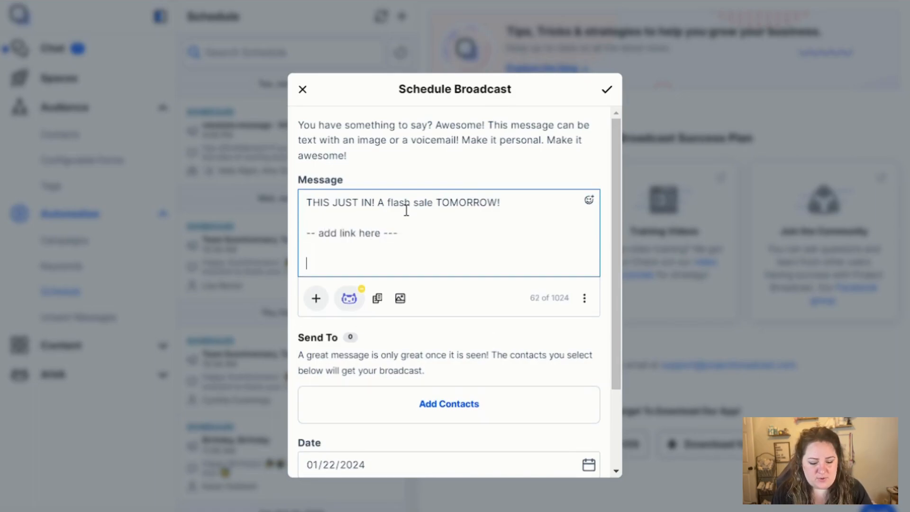
type("tomorrow, 24 h")
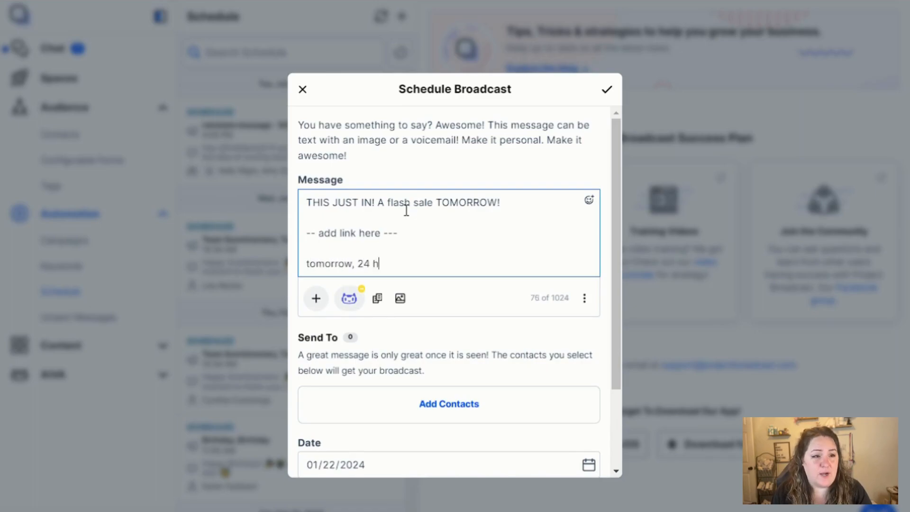
type("ours only, at 1pm")
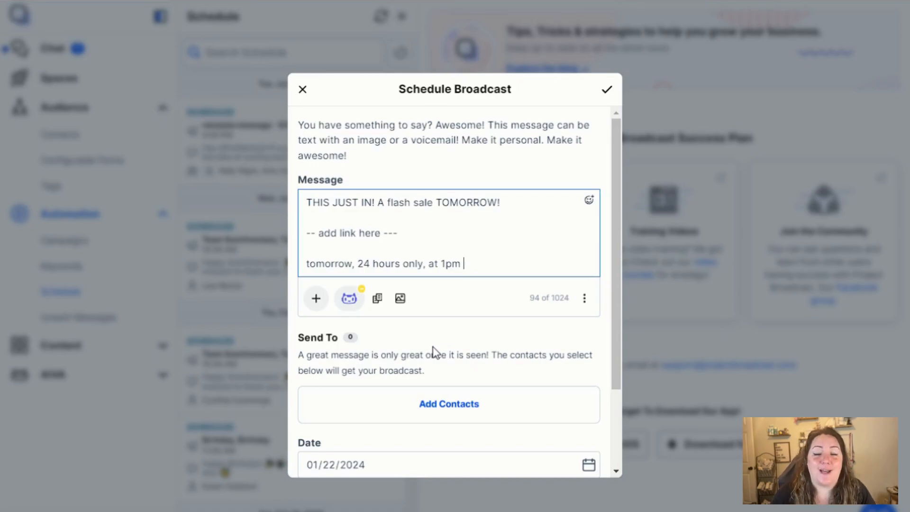
left_click(469, 412)
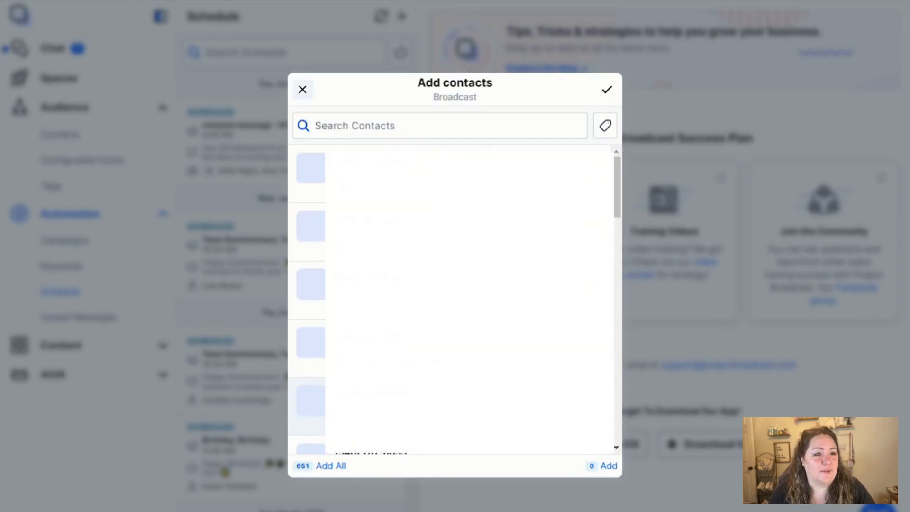
left_click(607, 126)
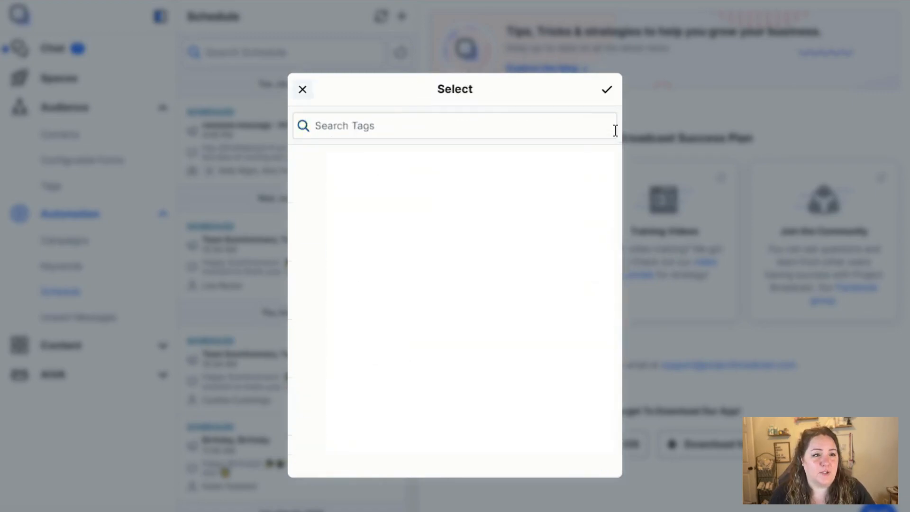
left_click(609, 91)
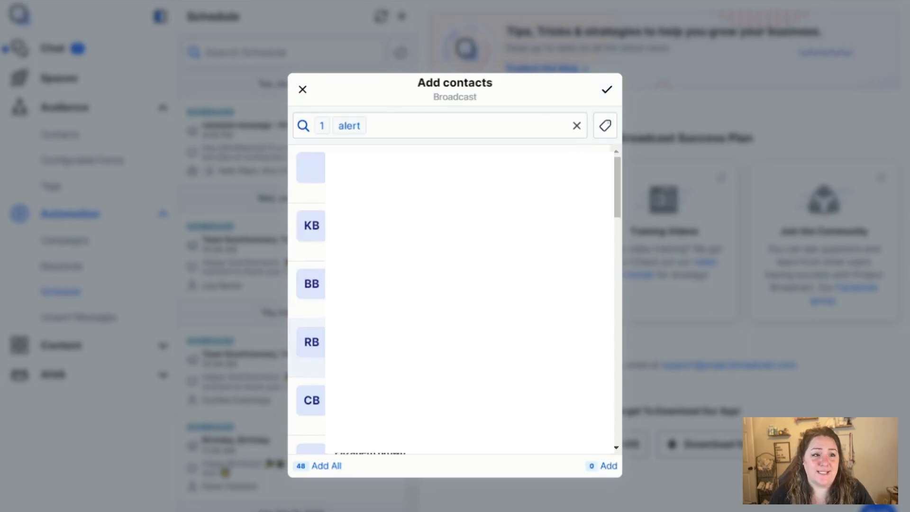
left_click(303, 90)
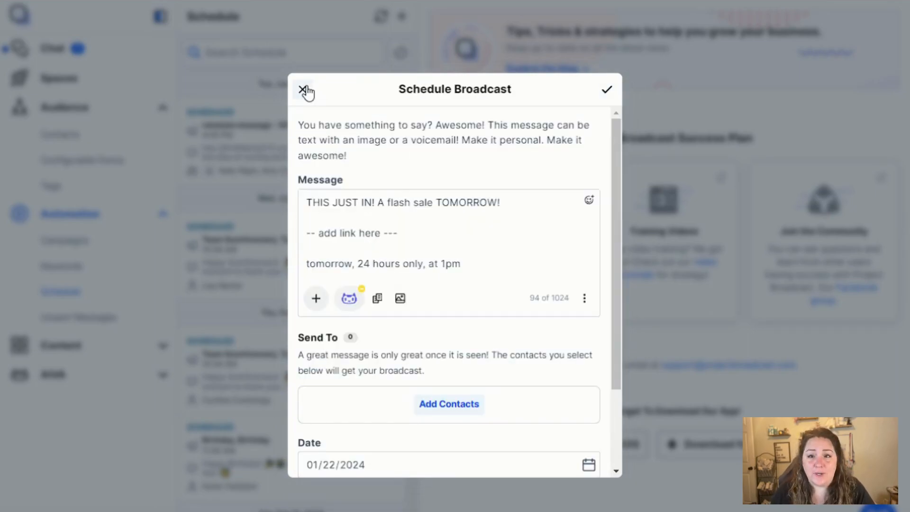
Step: Add one contact, found by last name, as the broadcast's recipient and schedule the broadcast for 01/22/2024 at 12:07 PM
left_click(450, 403)
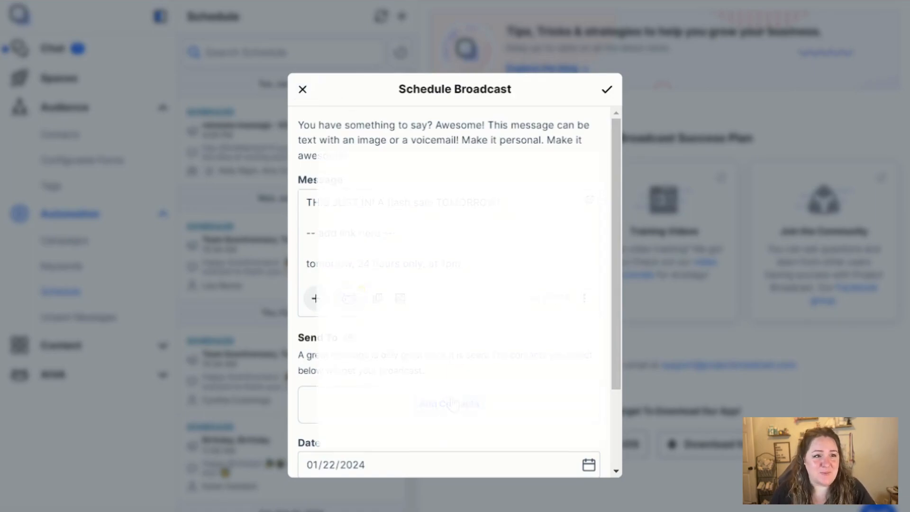
type("phill")
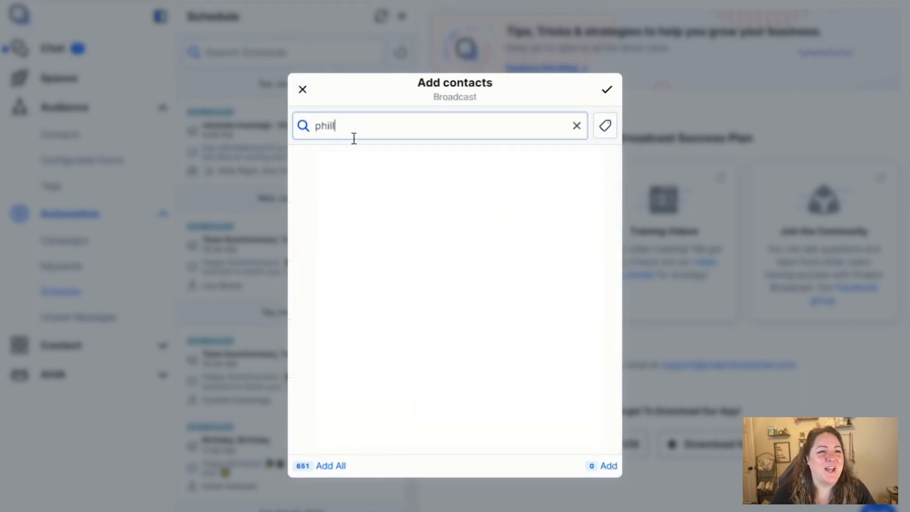
left_click(608, 91)
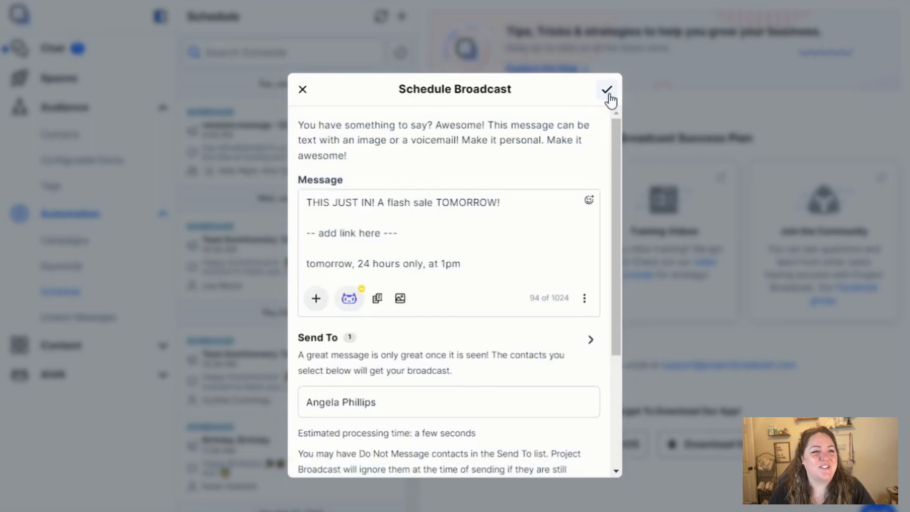
scroll(482, 363, "down", 2)
scroll(482, 363, "down", 2)
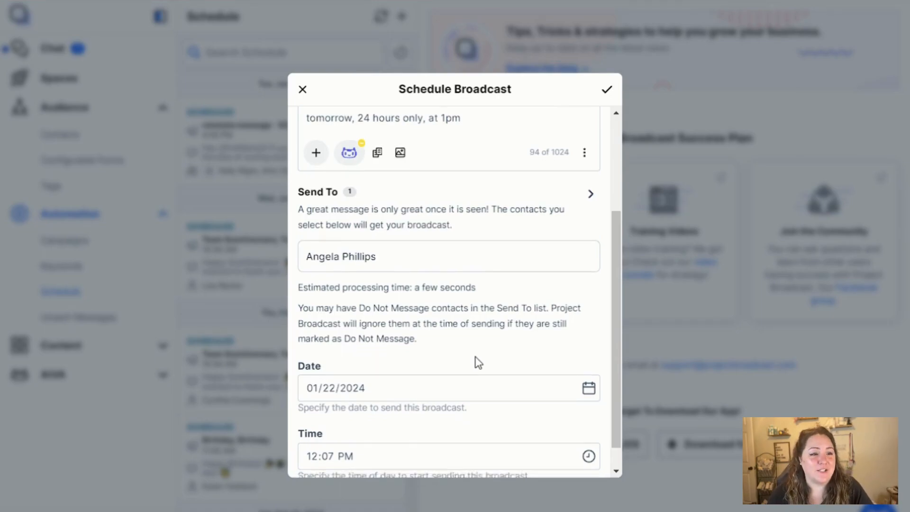
scroll(476, 363, "down", 1)
scroll(476, 365, "up", 5)
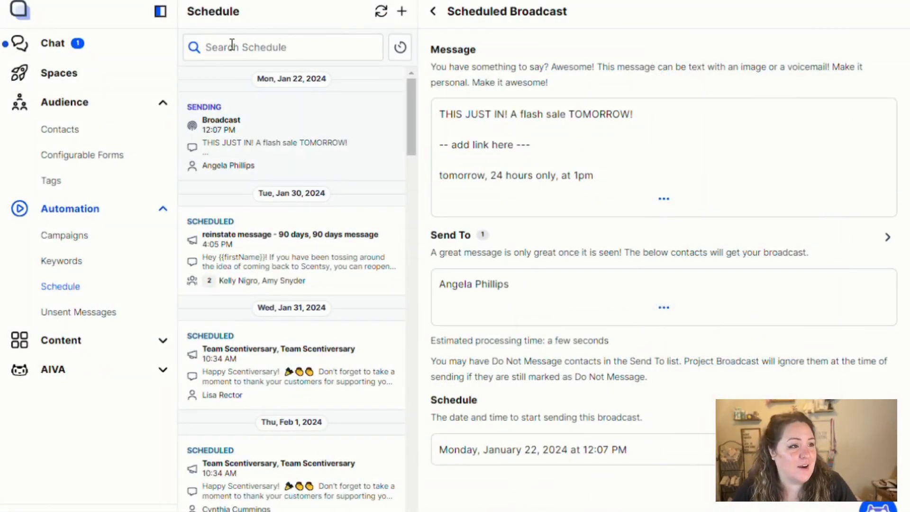
Step: Search the campaigns for "test", open the TEST campaign's calendar message and examine its send time and queued contacts
left_click(90, 244)
left_click(284, 47)
type("test")
left_click(280, 105)
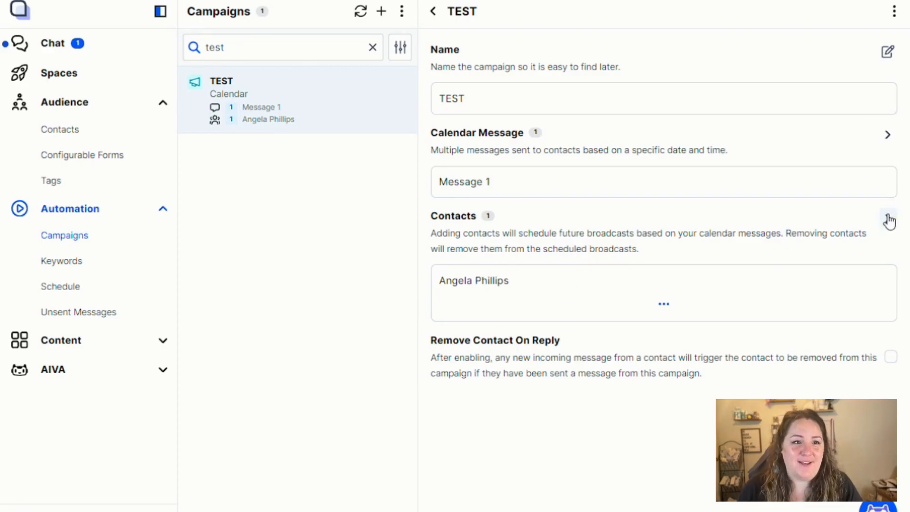
left_click(888, 135)
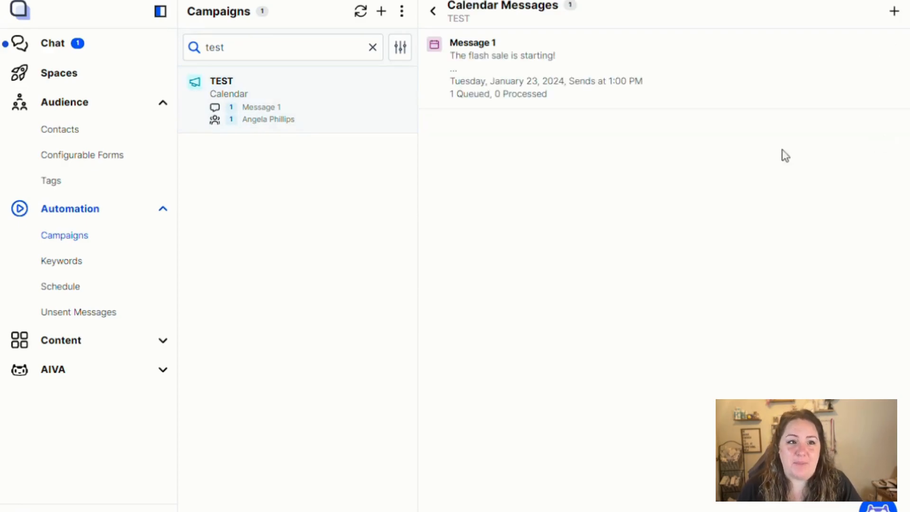
left_click(506, 93)
scroll(515, 419, "down", 4)
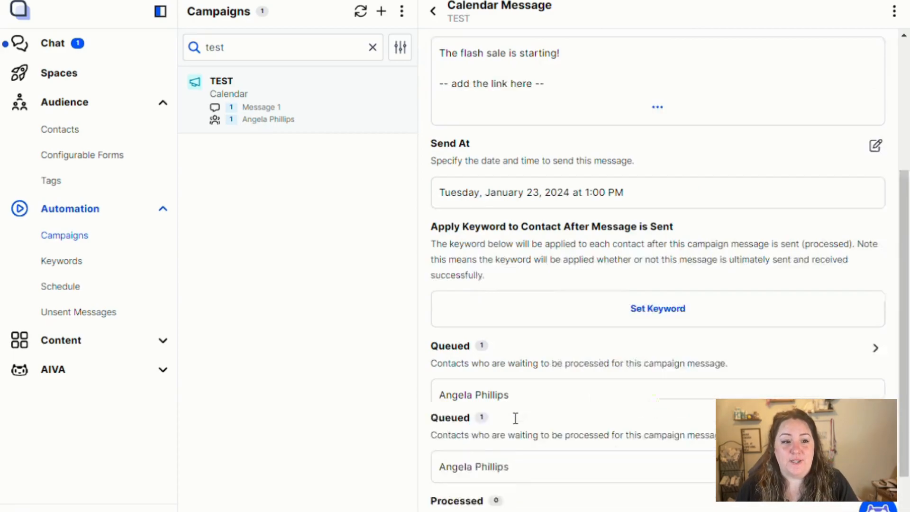